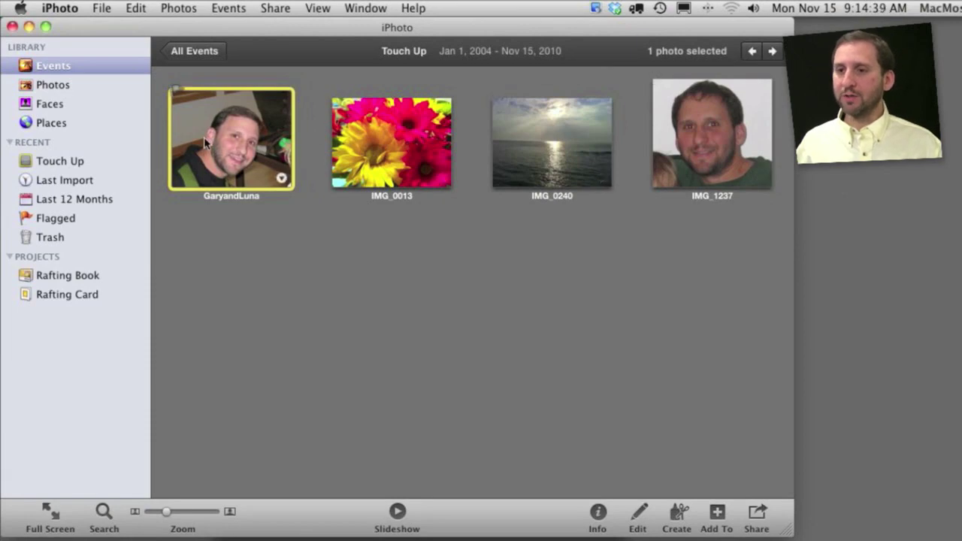
- Open the GaryandLuna portrait full-size and enter edit mode
double_click(205, 143)
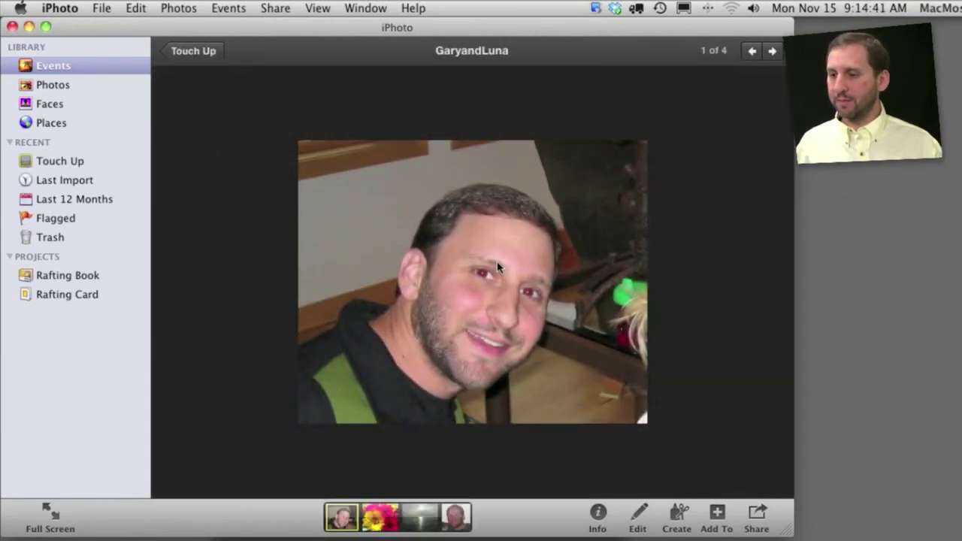
click(638, 514)
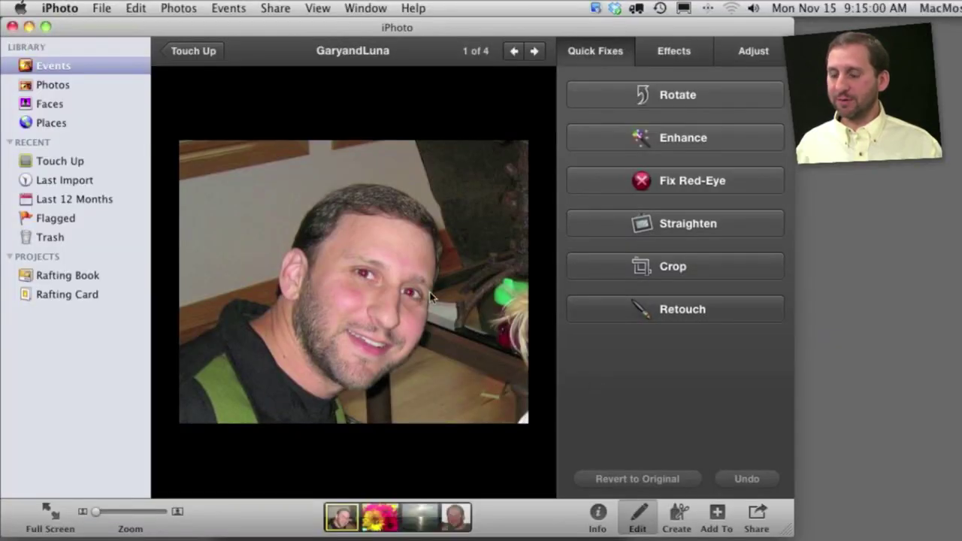
- Fix red-eye on both pupils at a slightly larger size while zoomed in, then undo it
click(670, 186)
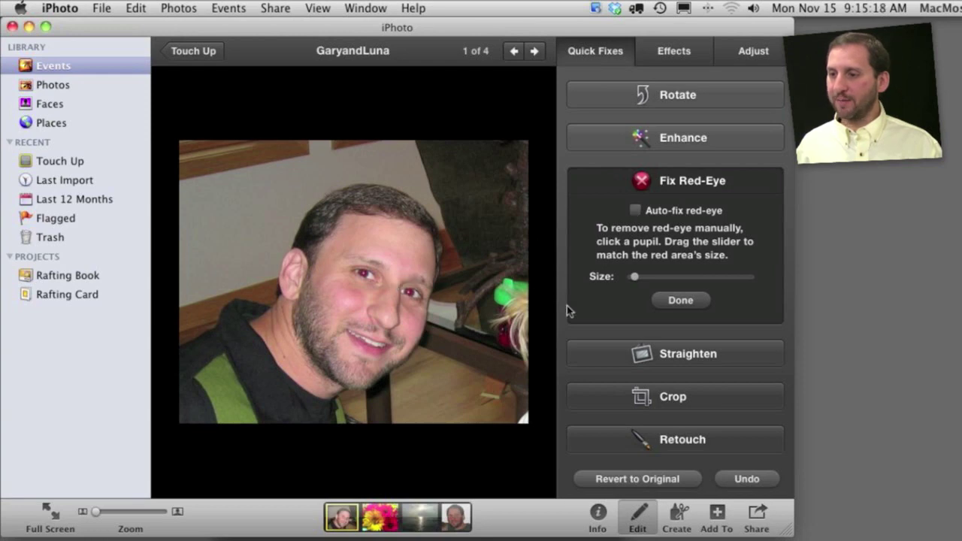
drag(636, 279, 640, 277)
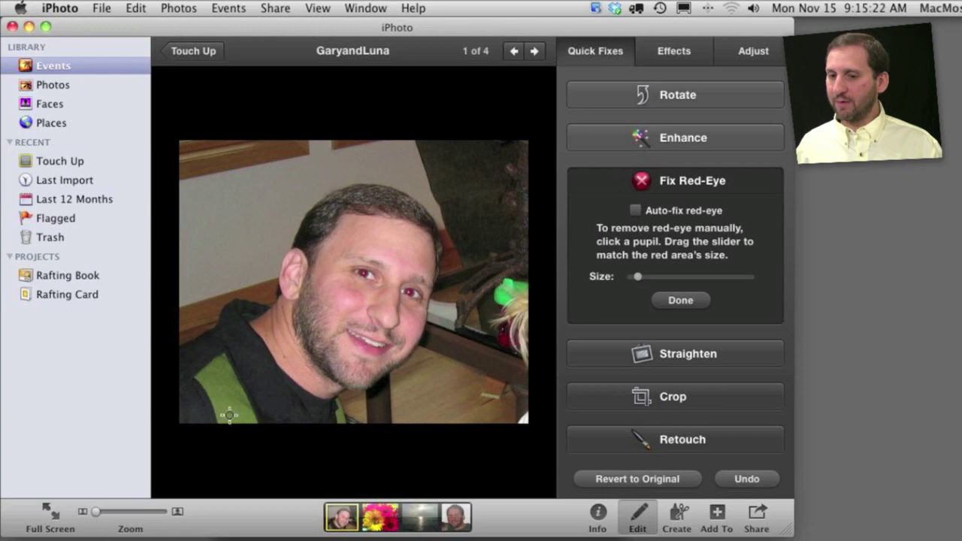
drag(96, 512, 170, 515)
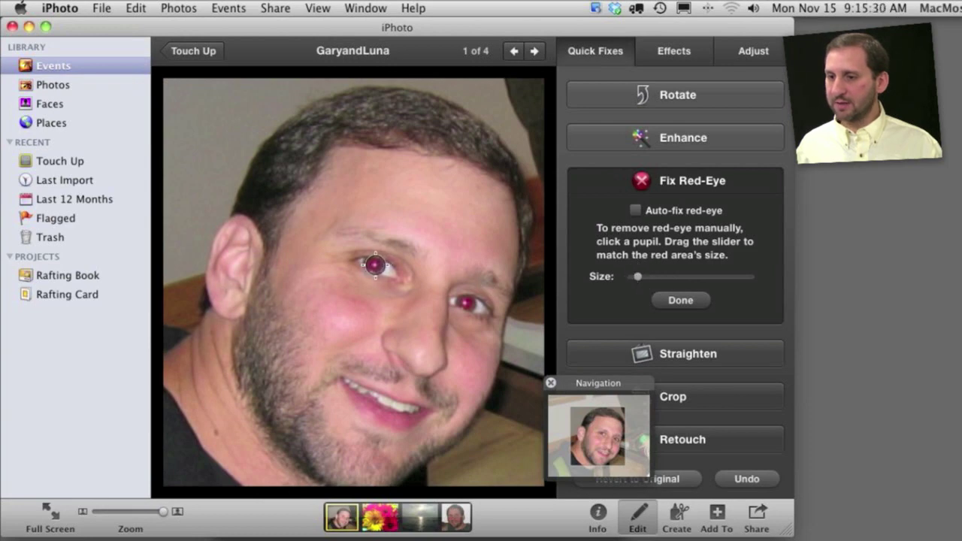
click(375, 265)
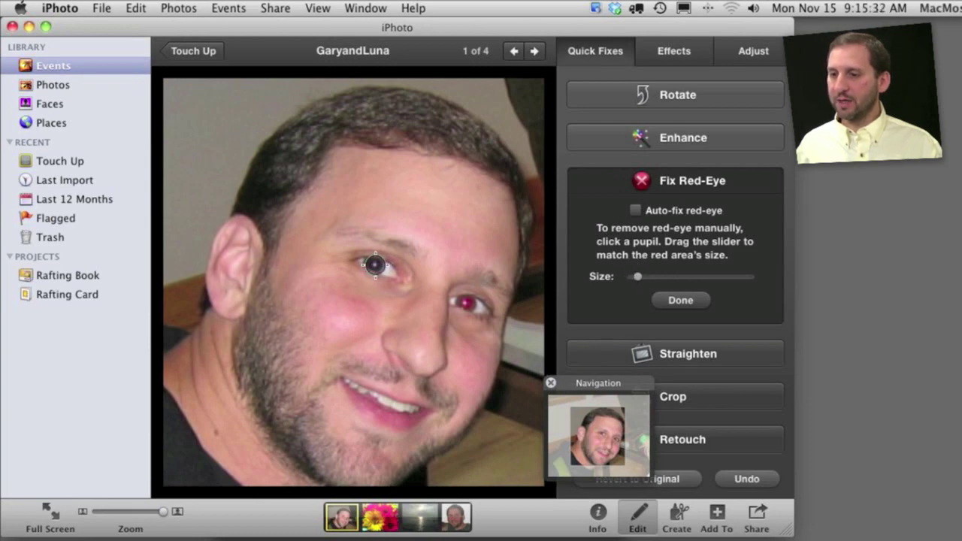
click(466, 302)
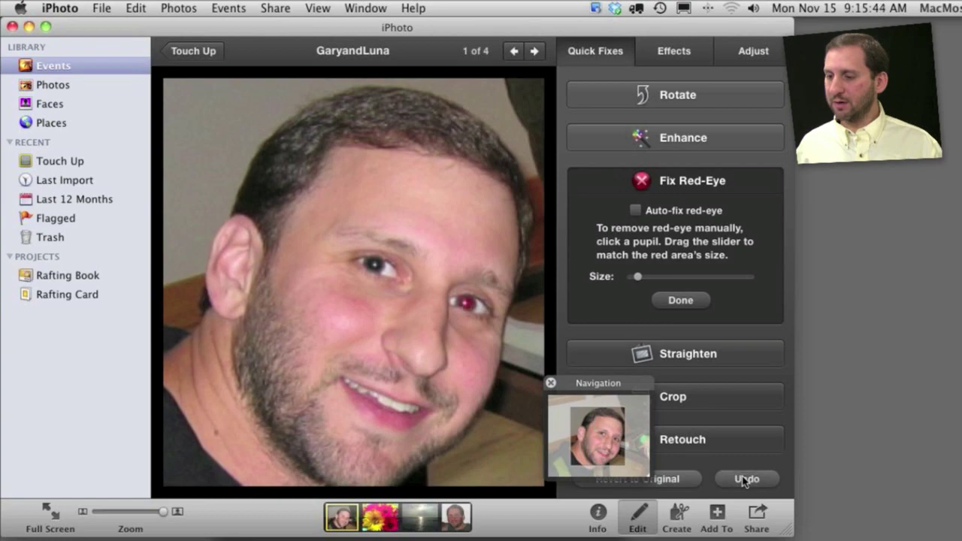
click(679, 479)
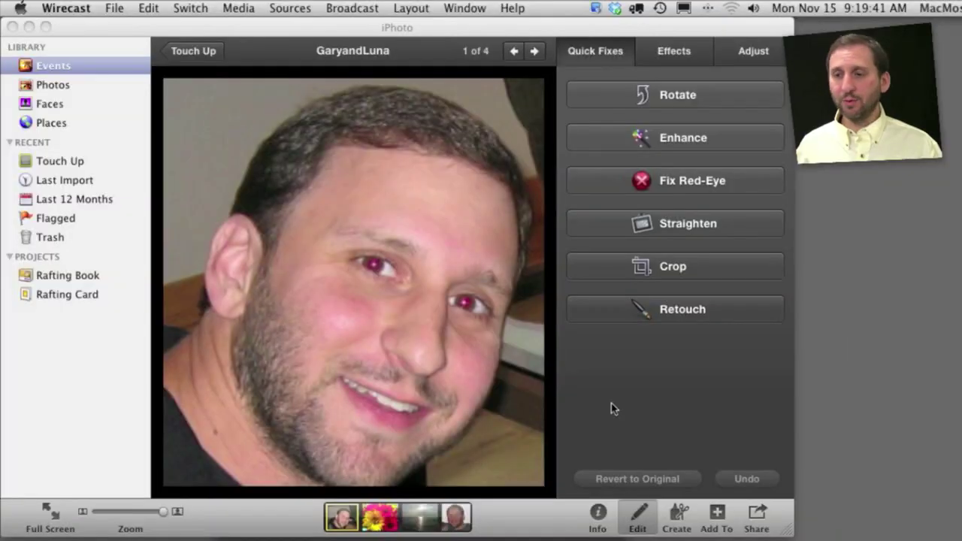
click(680, 313)
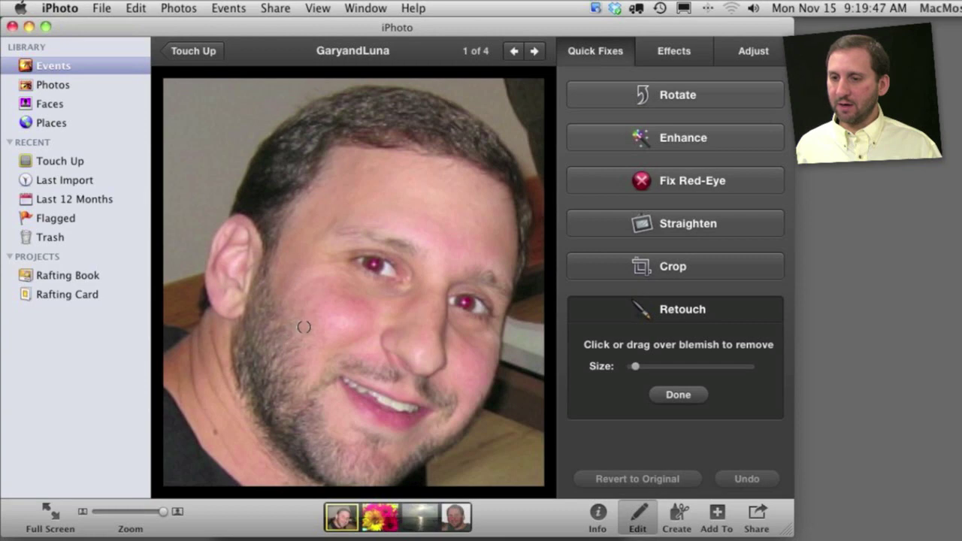
- Try a retouch stroke on the left cheek, undo it, and adjust the brush size
mouse_move(295, 314)
mouse_down()
mouse_move(293, 339)
mouse_move(309, 330)
mouse_up()
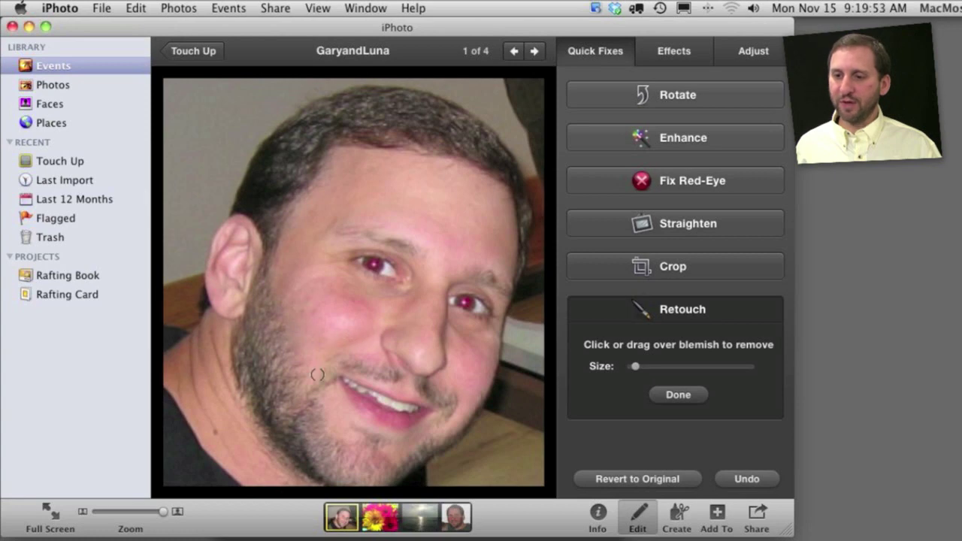
key(super+z)
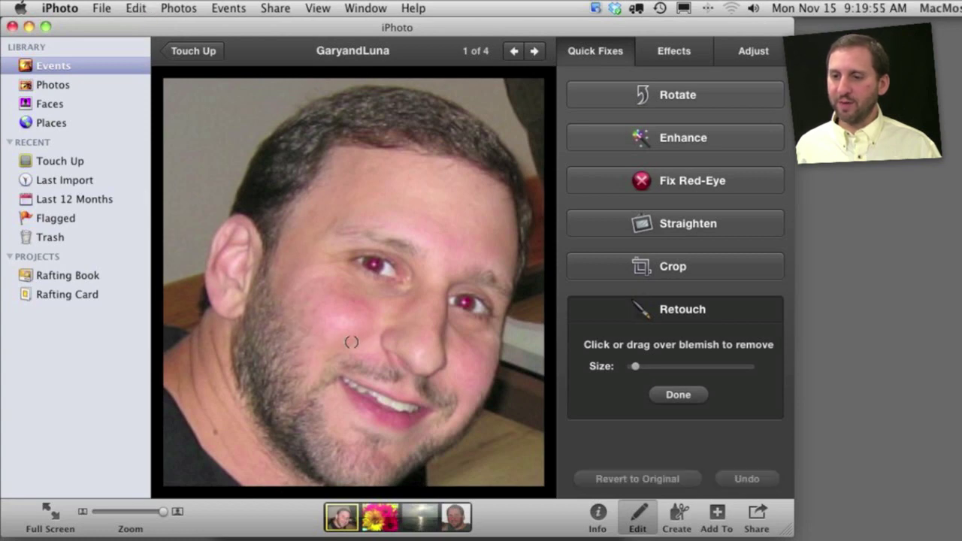
mouse_move(635, 368)
mouse_down()
mouse_move(683, 368)
mouse_move(637, 367)
mouse_up()
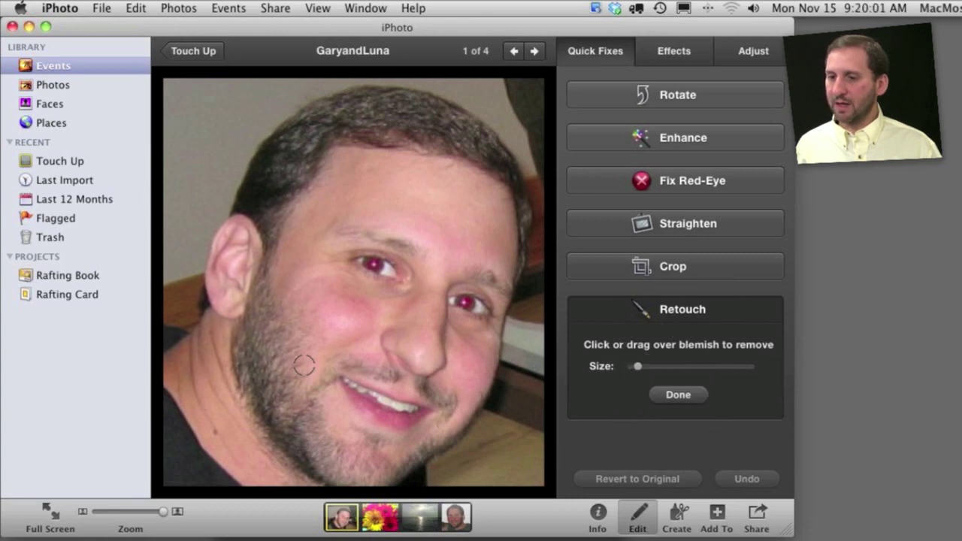
drag(638, 367, 638, 367)
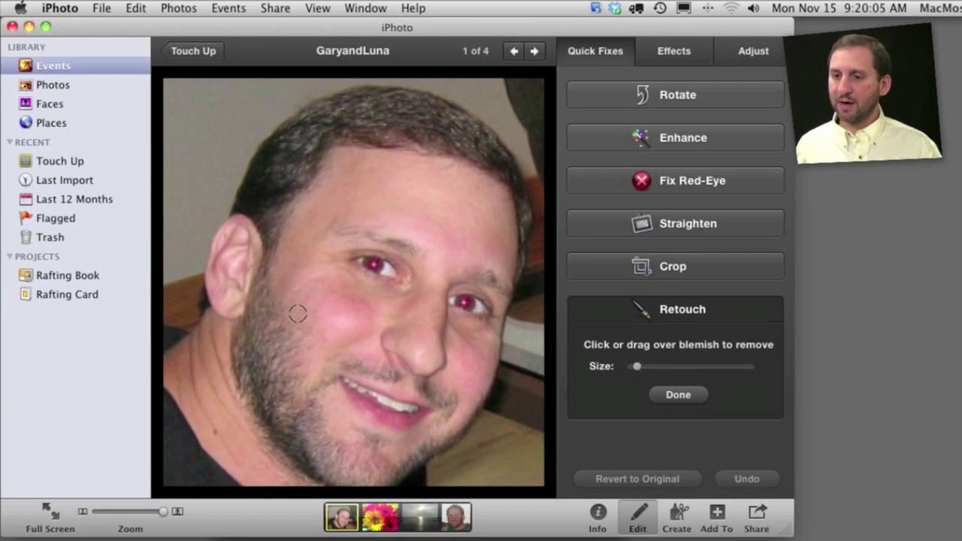
- Paint retouch strokes over the left cheek, undoing and redoing trial strokes
mouse_move(293, 330)
mouse_down()
mouse_move(290, 338)
mouse_move(301, 337)
mouse_up()
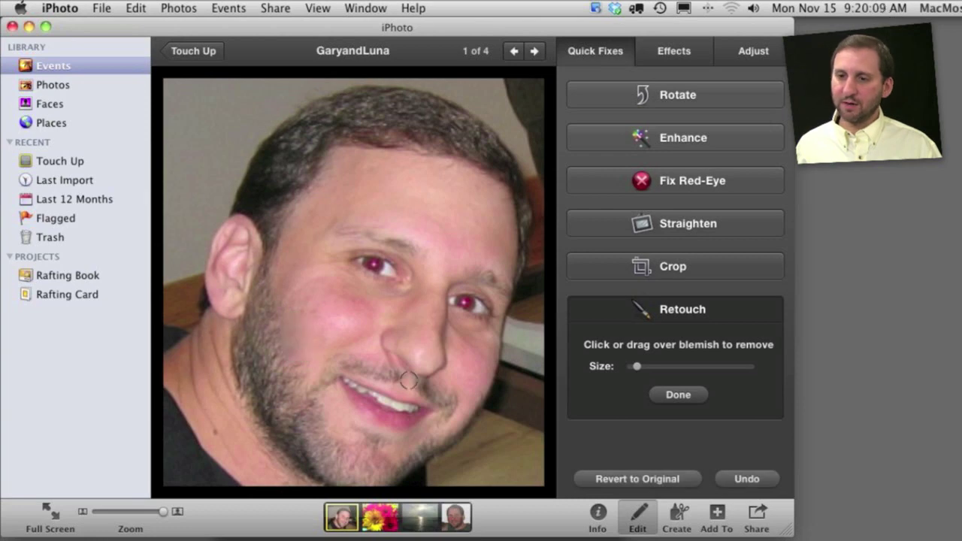
key(super+z)
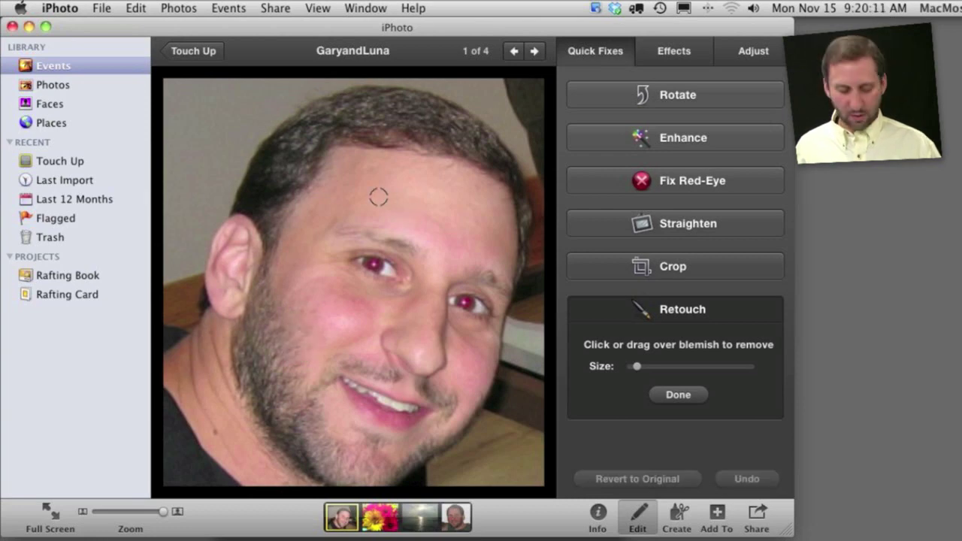
drag(307, 298, 297, 341)
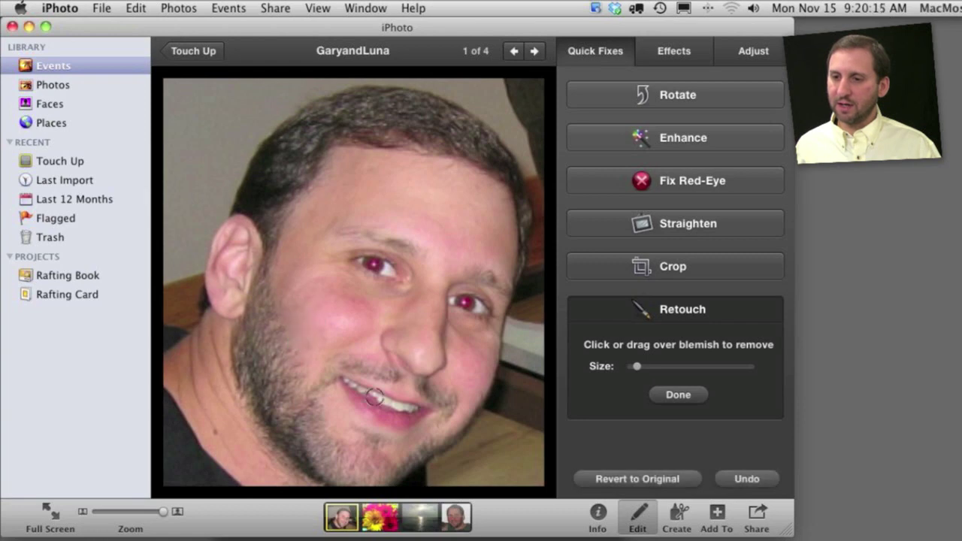
key(super+z)
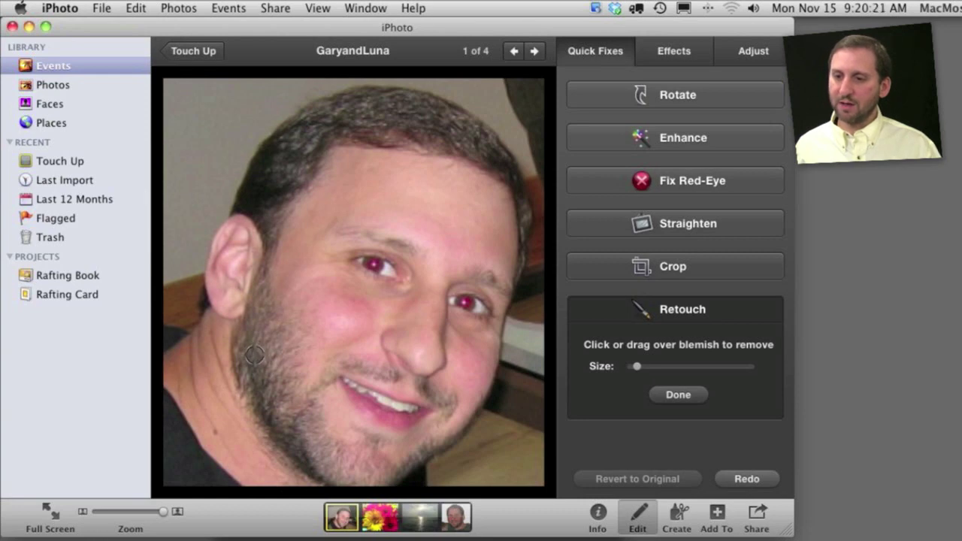
key(super+shift+z)
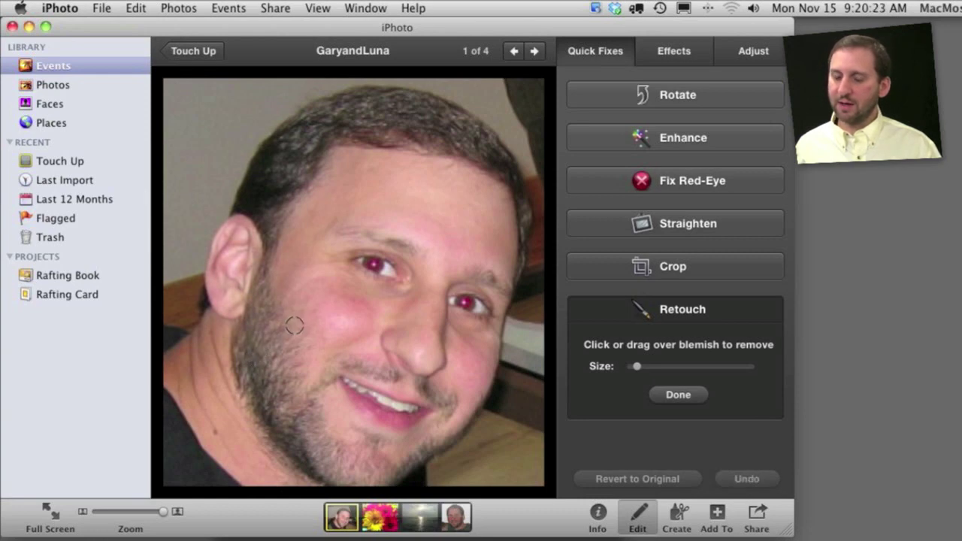
mouse_move(293, 326)
mouse_down()
mouse_move(300, 352)
mouse_move(309, 342)
mouse_move(292, 329)
mouse_move(291, 370)
mouse_move(316, 366)
mouse_up()
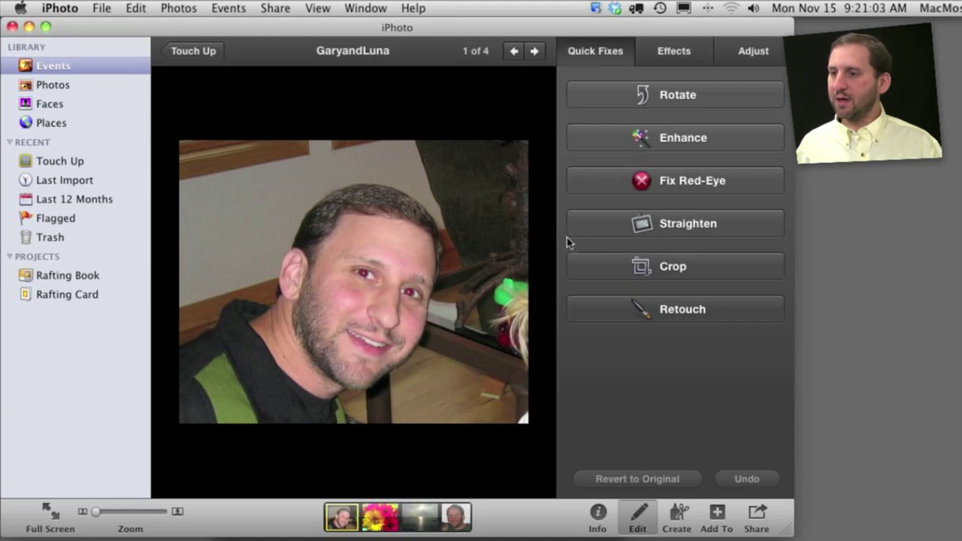
- Apply automatic Enhance to the portrait, then revert it to the original
click(675, 144)
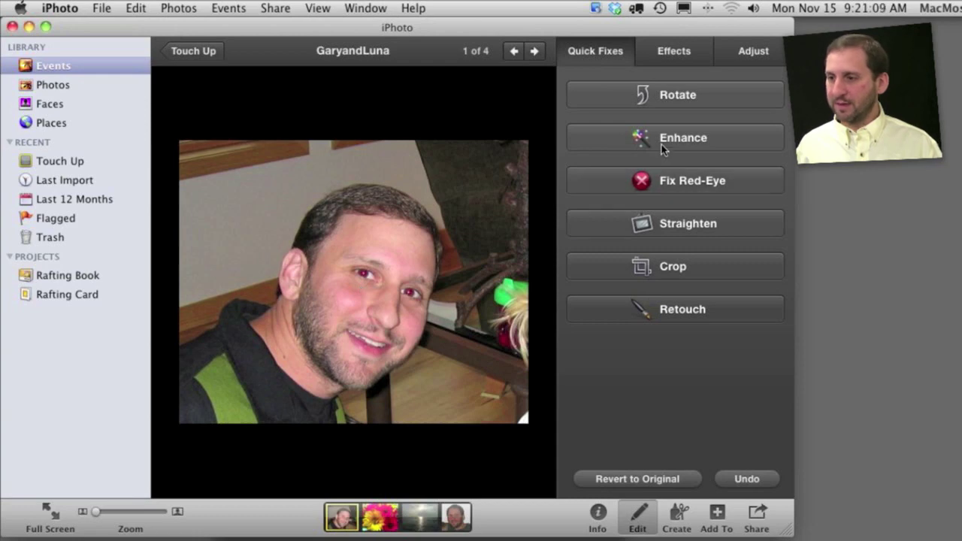
click(666, 479)
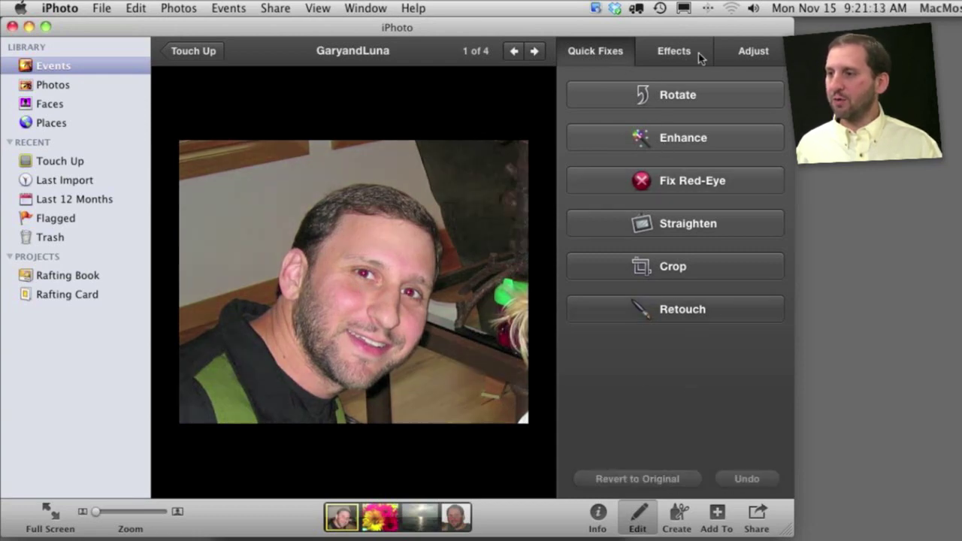
click(752, 52)
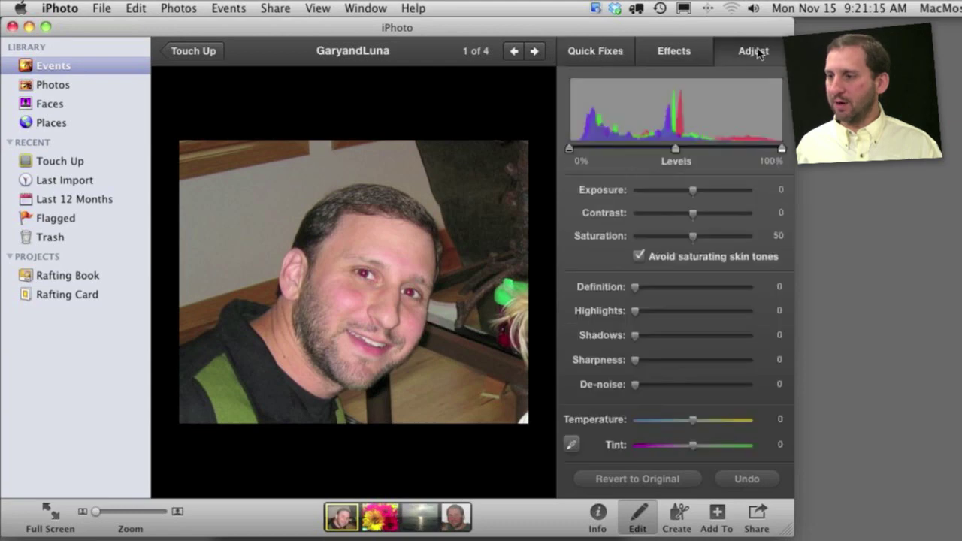
drag(676, 149, 636, 155)
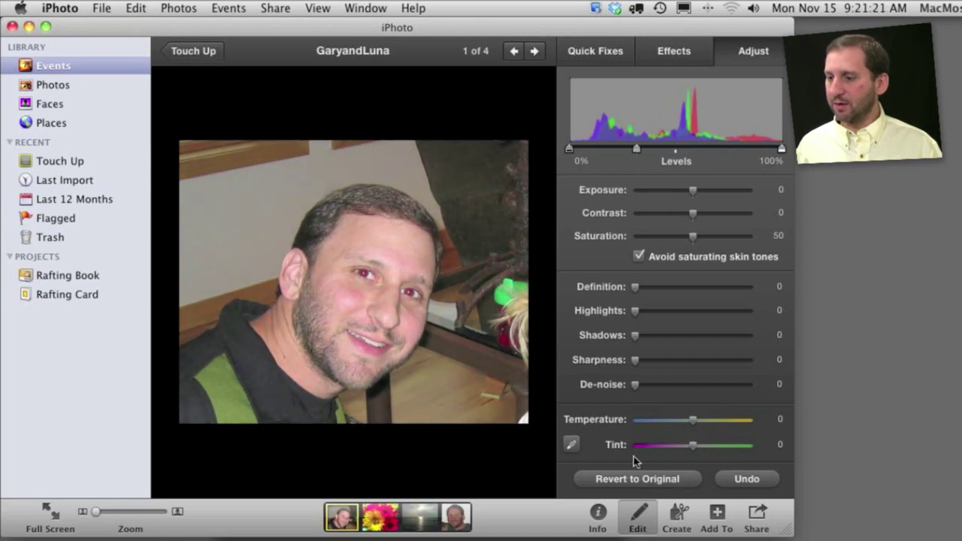
click(636, 478)
drag(693, 446, 669, 455)
click(655, 482)
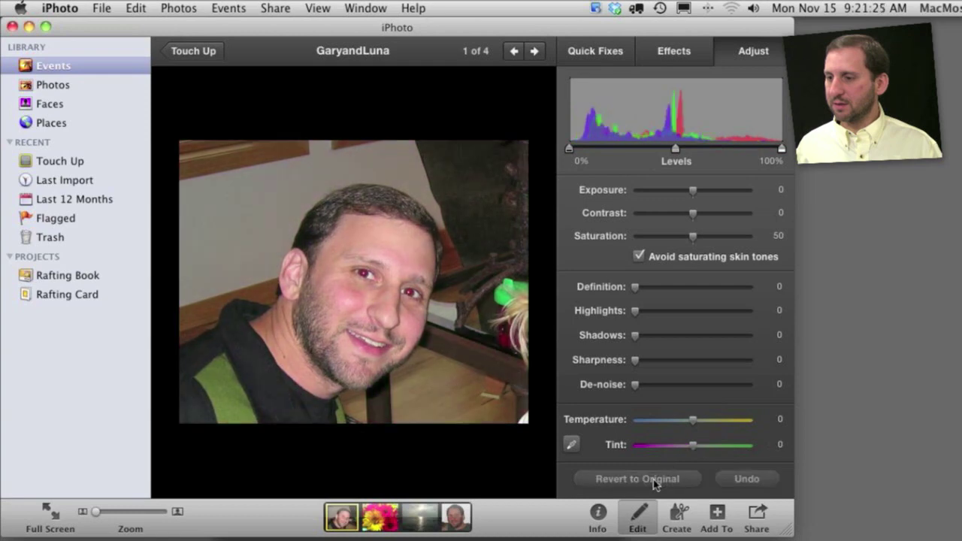
click(693, 312)
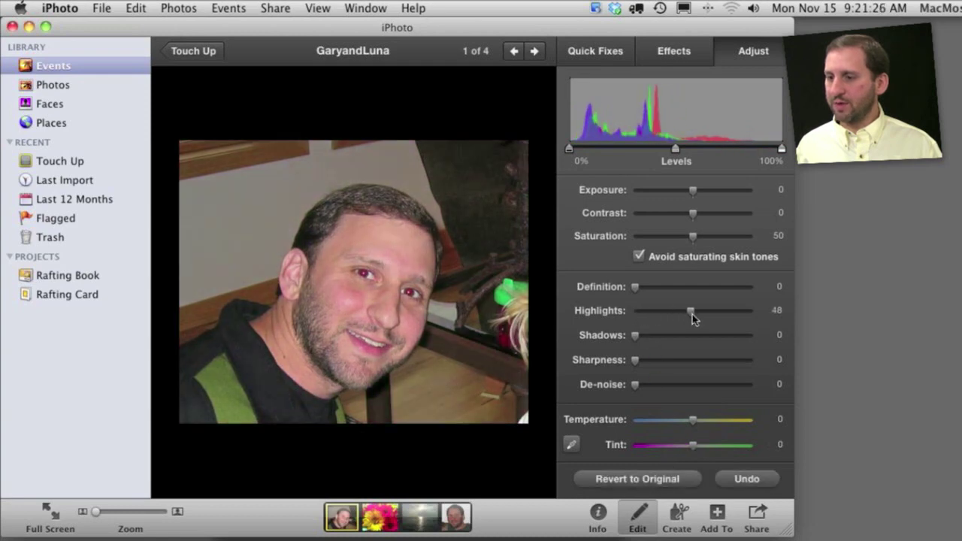
drag(635, 336, 699, 344)
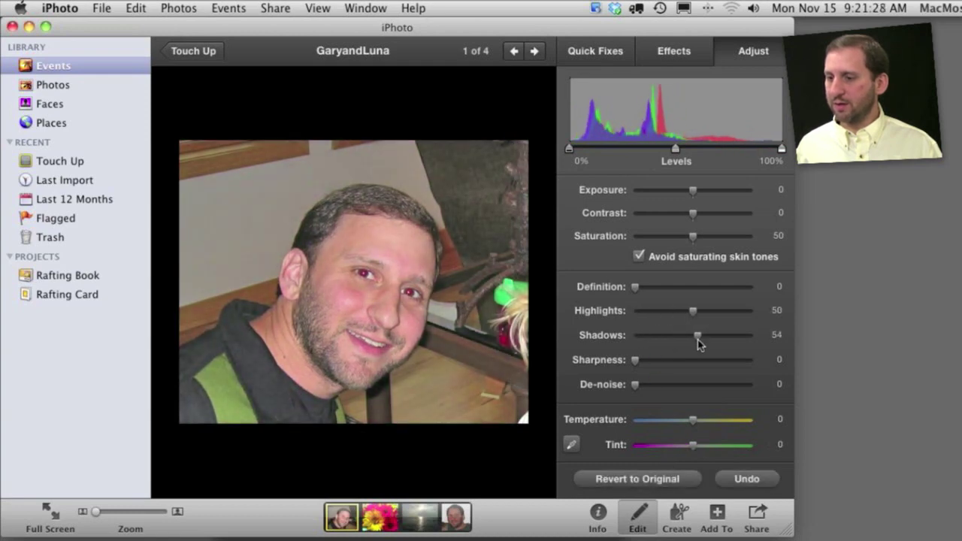
click(621, 484)
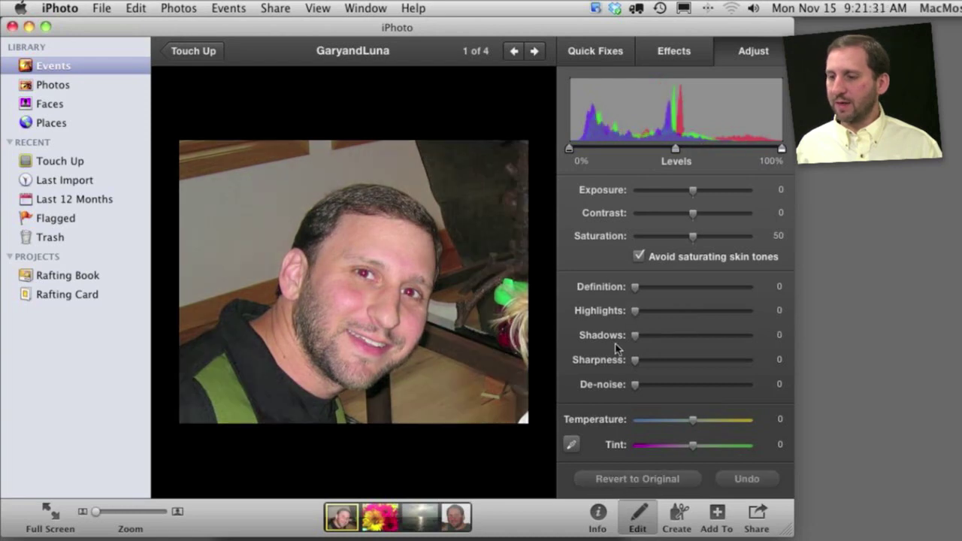
click(571, 447)
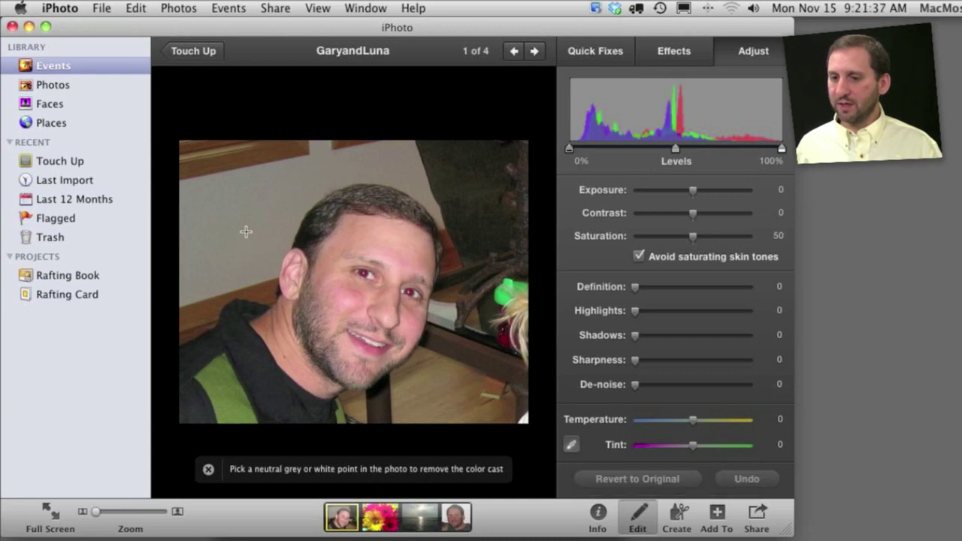
click(246, 233)
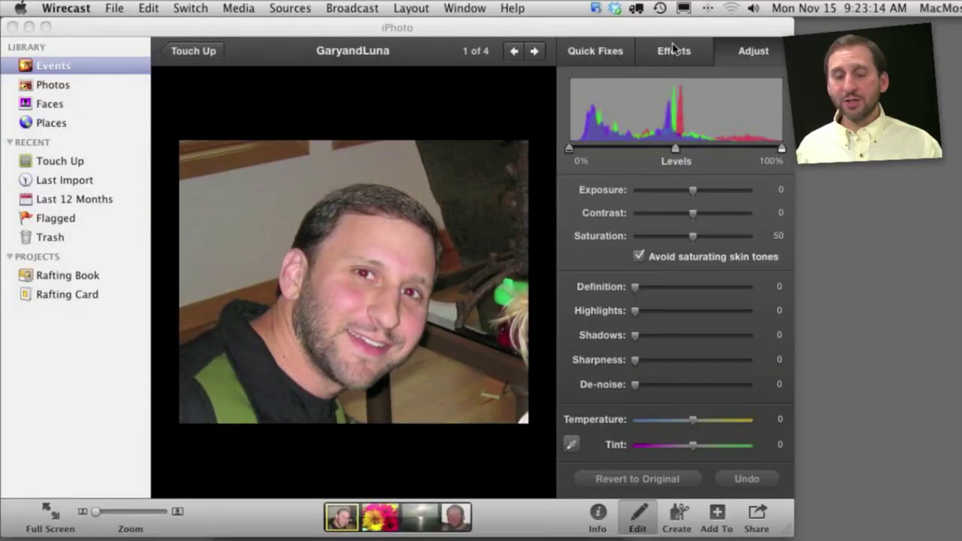
- Try the Lighten, Warmer and Cooler effects on the portrait, reverting between each
click(674, 51)
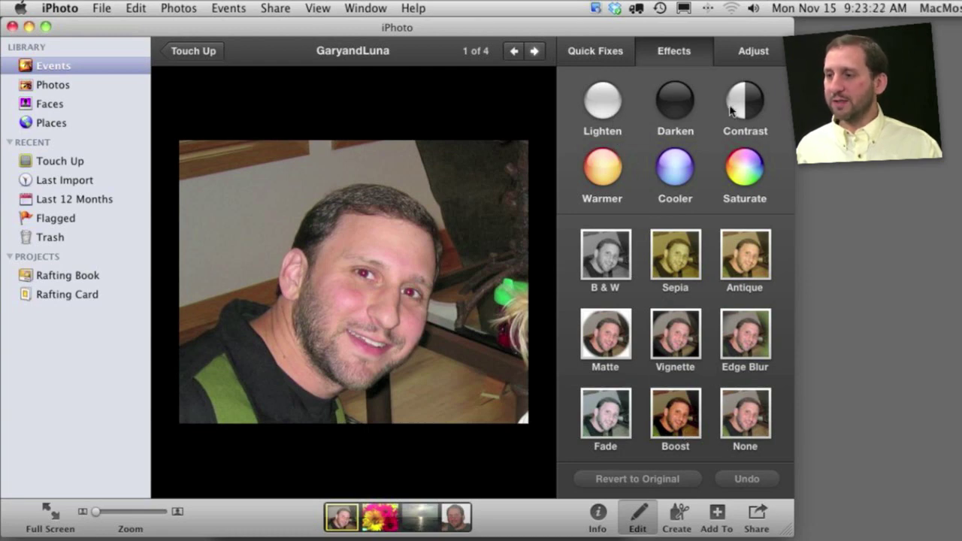
click(604, 103)
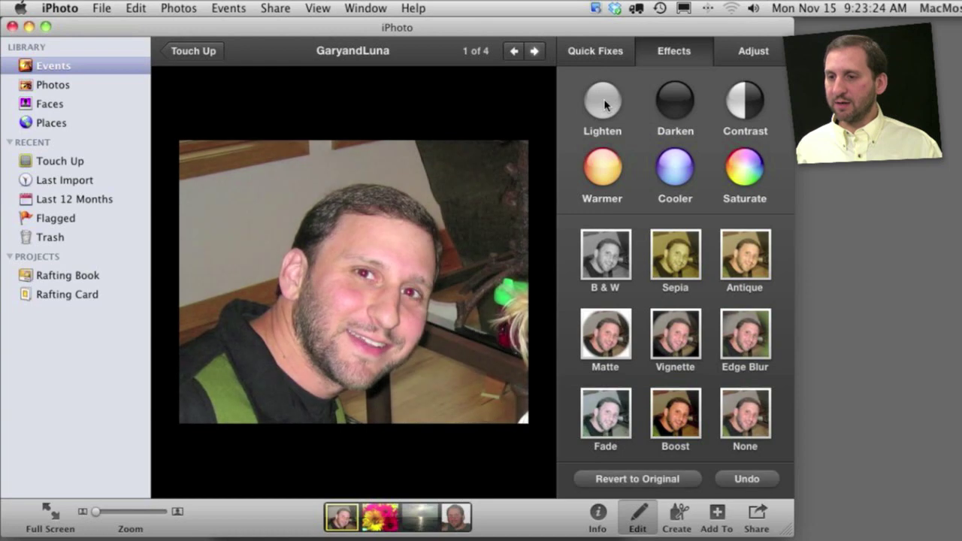
click(625, 479)
click(605, 170)
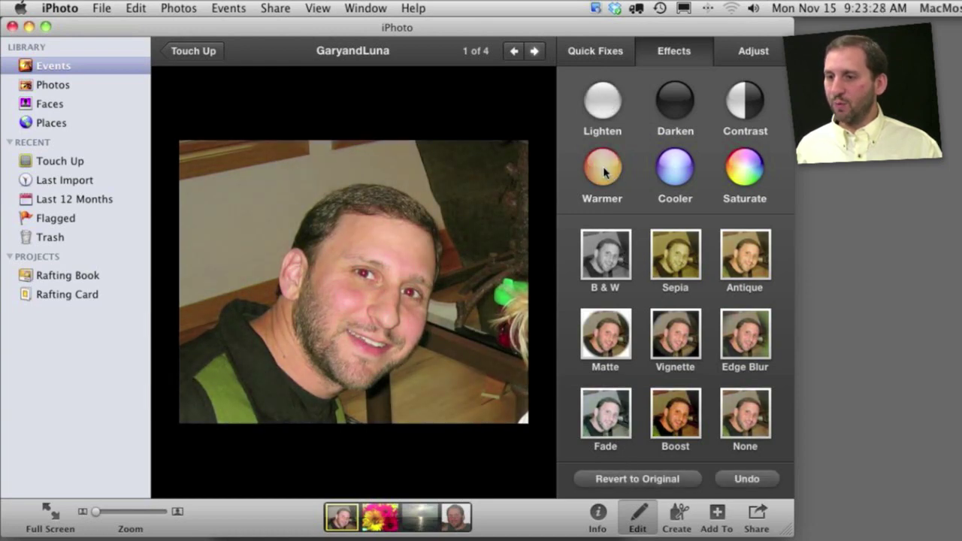
click(616, 477)
click(681, 174)
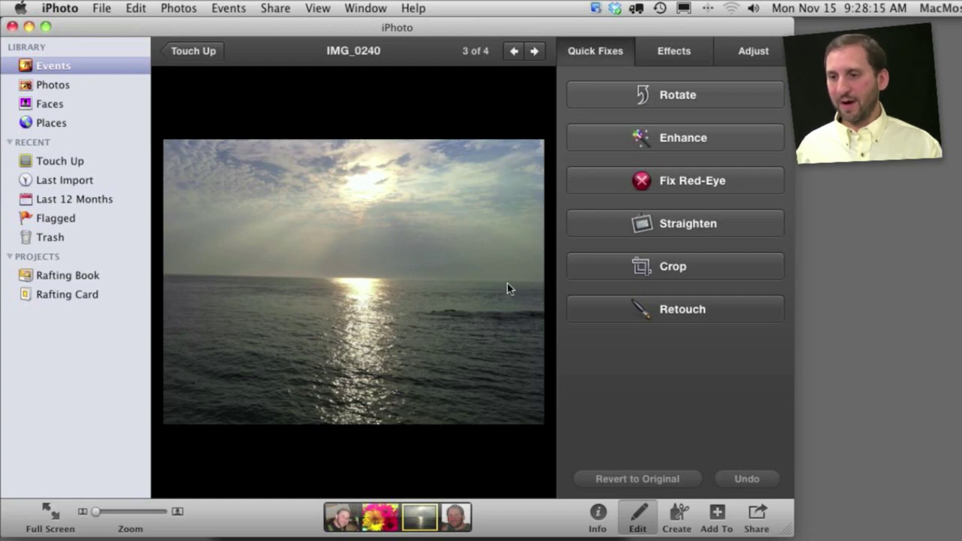
- Straighten the IMG_0240 seascape to about -1.6° so its horizon is level
click(653, 227)
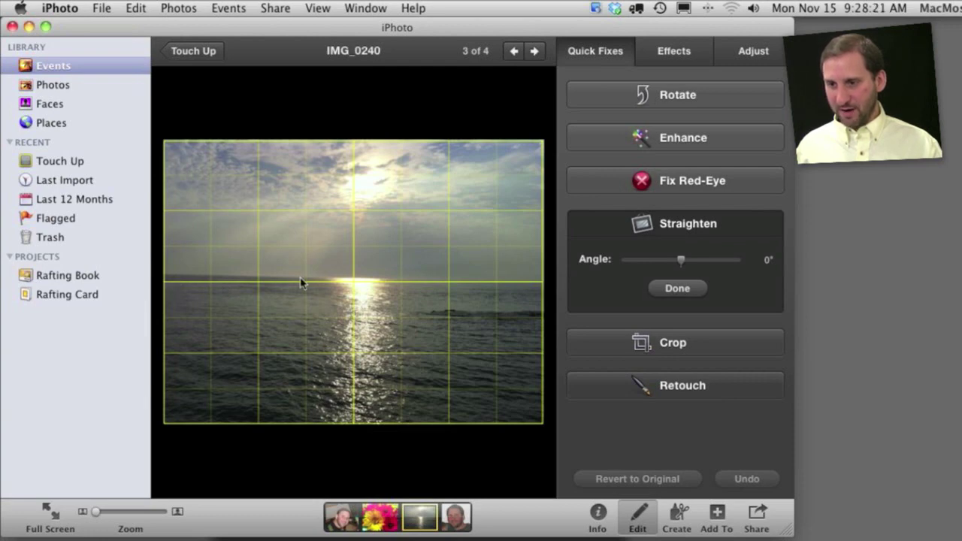
drag(680, 262, 669, 263)
drag(672, 266, 673, 267)
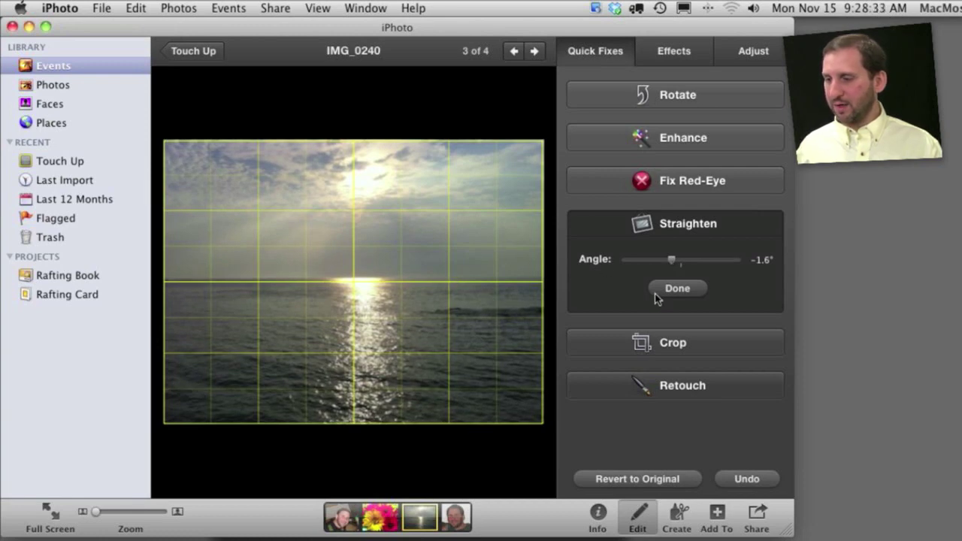
click(676, 290)
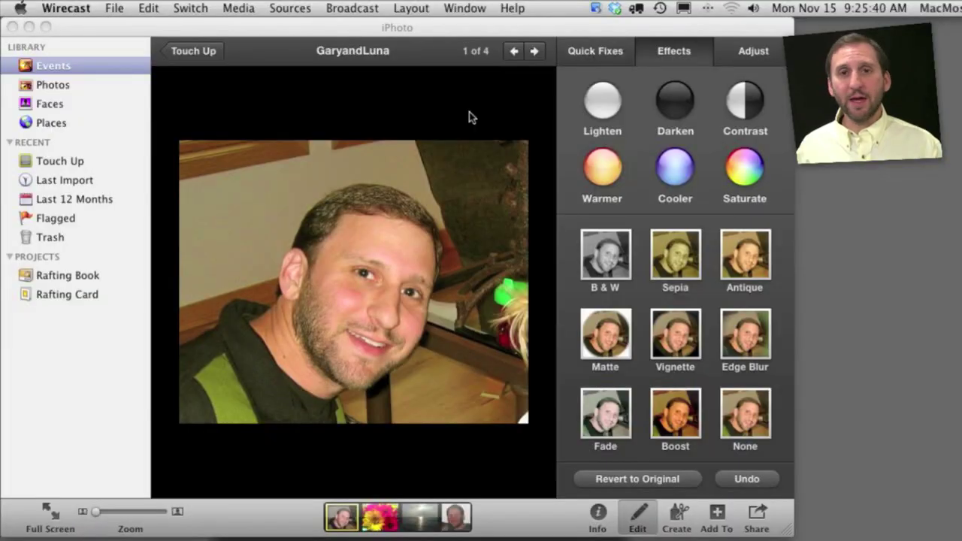
click(469, 117)
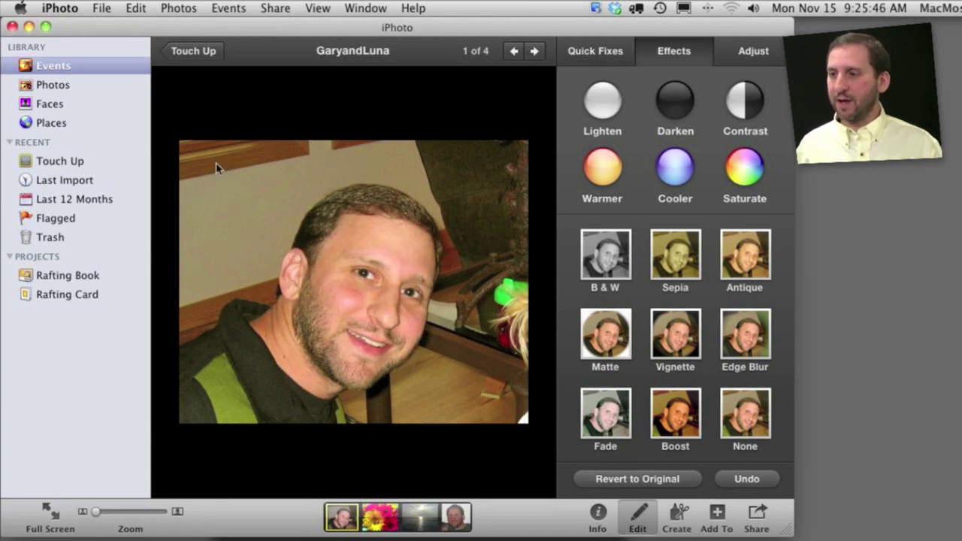
- Reopen GaryandLuna for editing and revert it to the original, confirming the warning
click(197, 53)
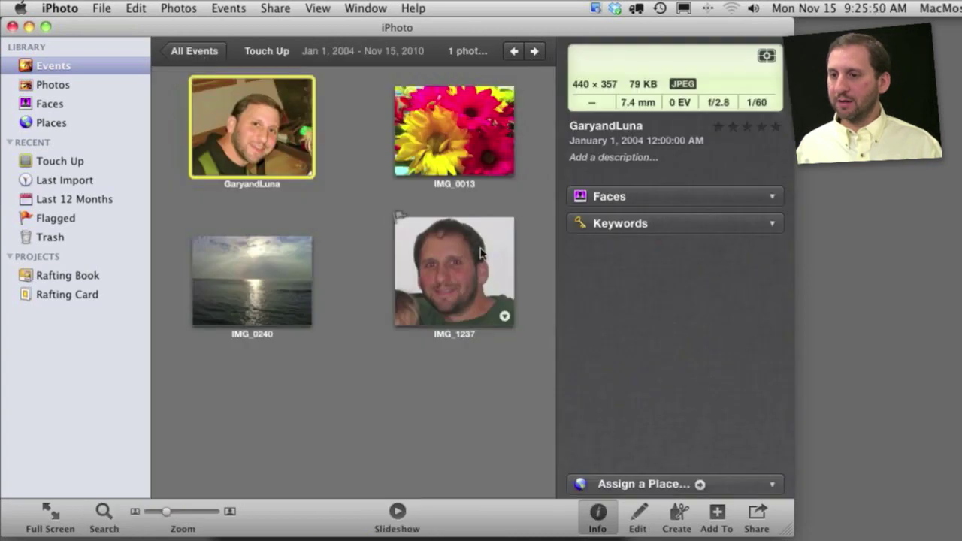
double_click(234, 115)
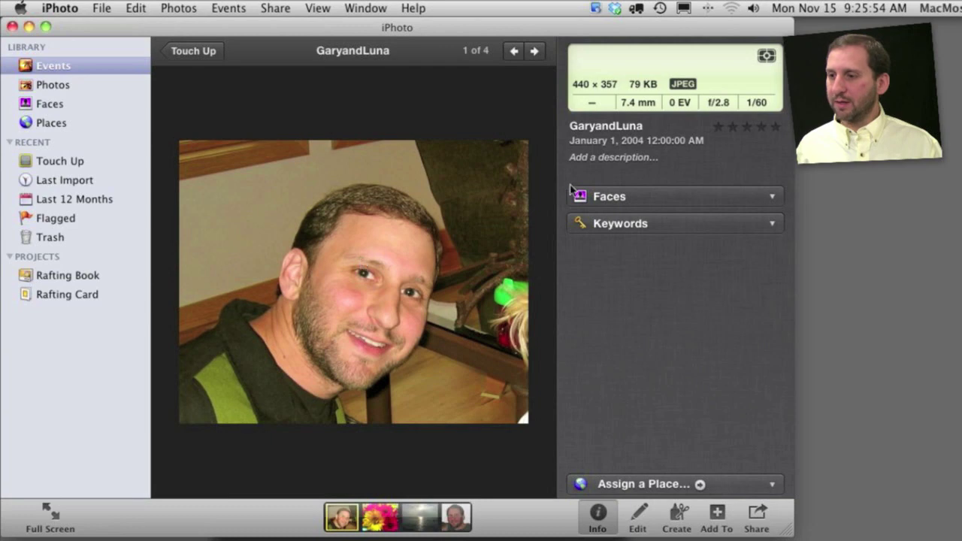
click(635, 515)
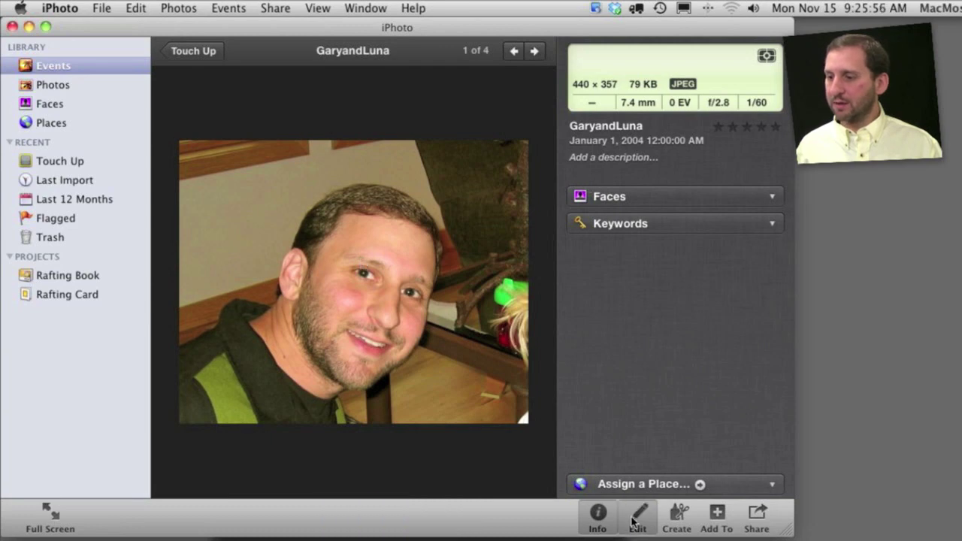
click(615, 481)
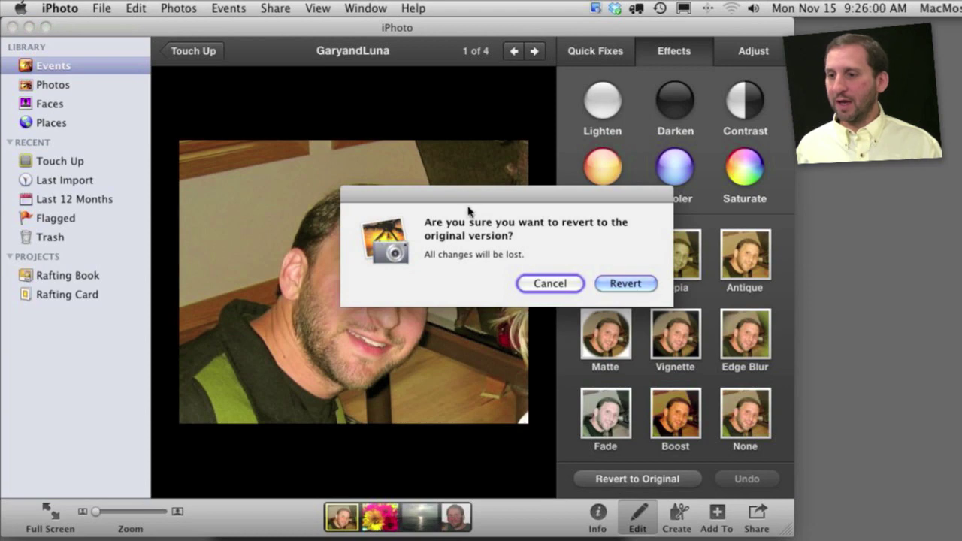
click(626, 284)
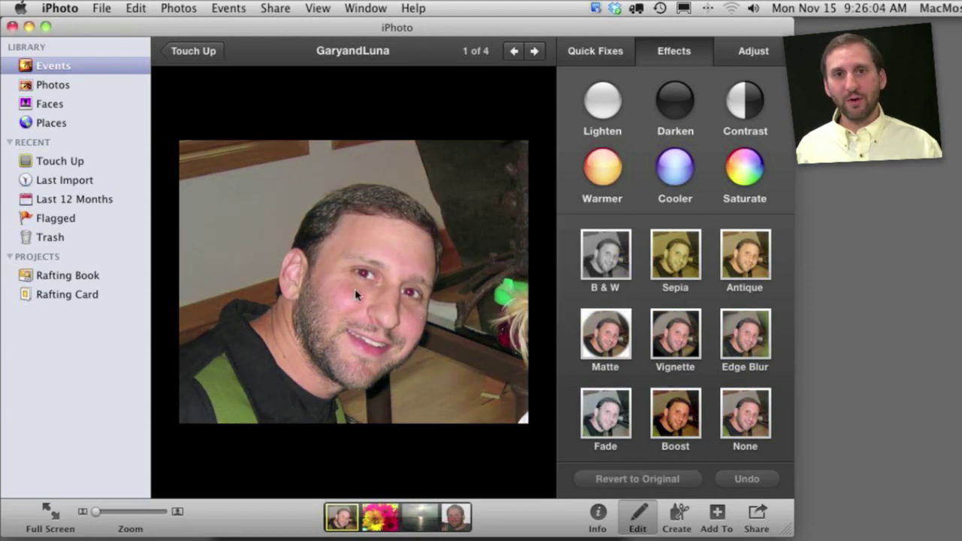